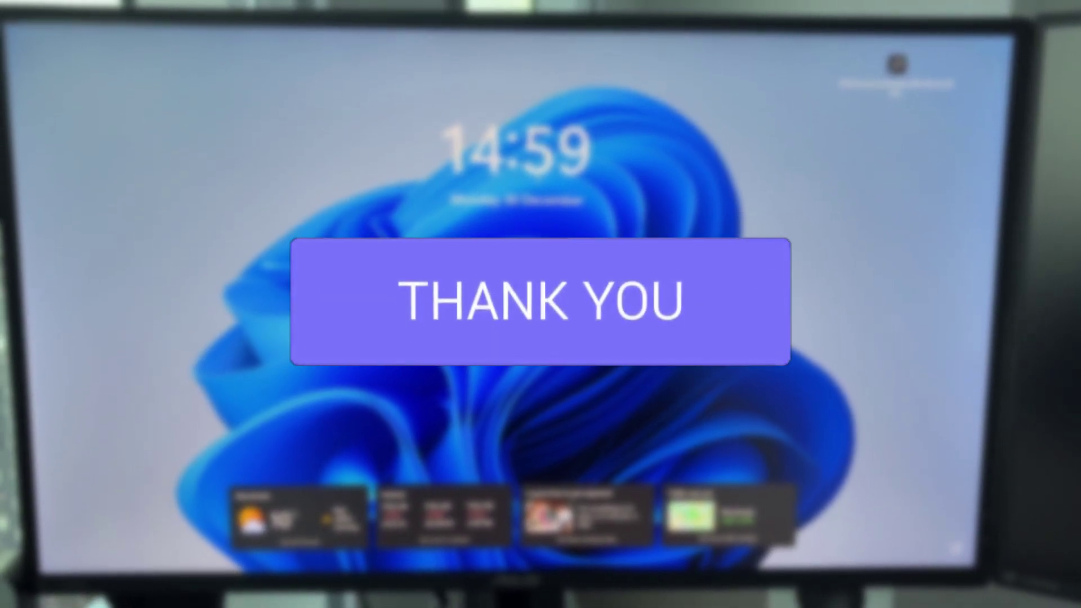
# Step: Dismiss the lock screen and sign in with the account password to reach the desktop
pyautogui.press('space')
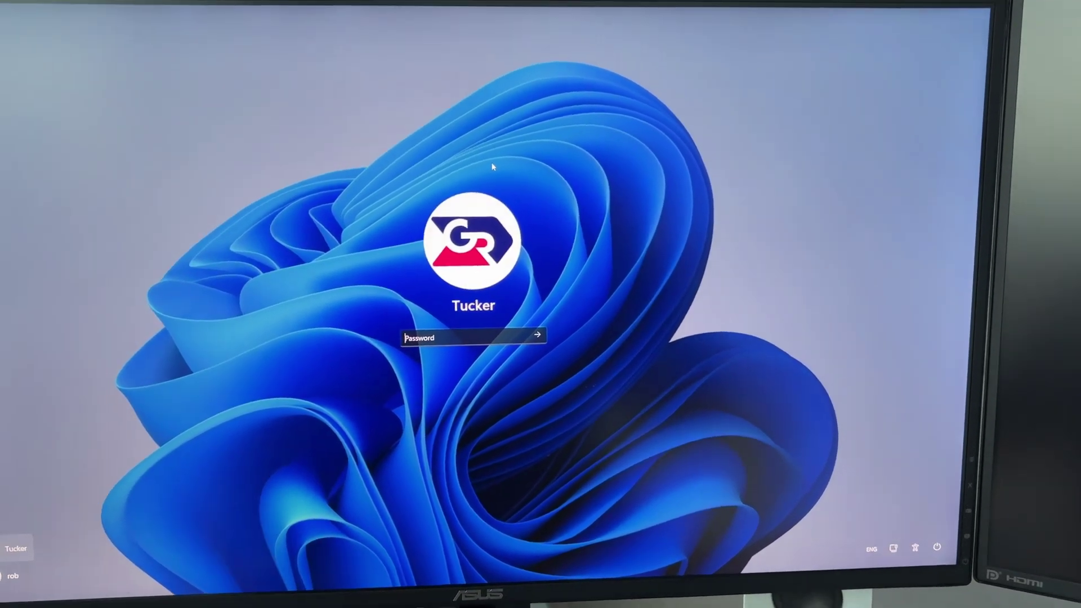
pyautogui.press('Return')
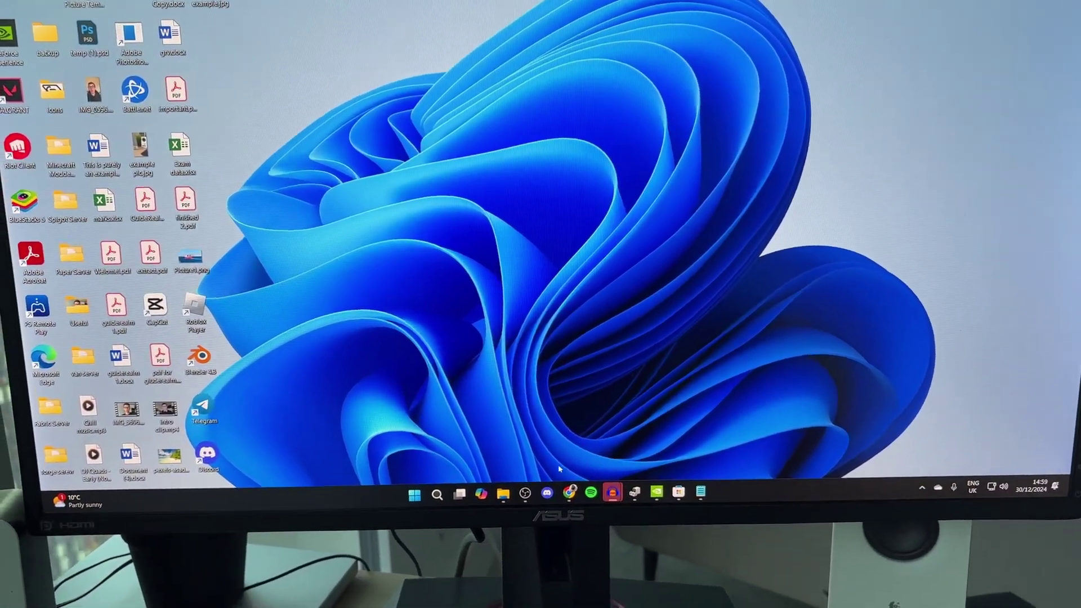
# Step: Launch the Settings app from the Start menu
pyautogui.click(413, 496)
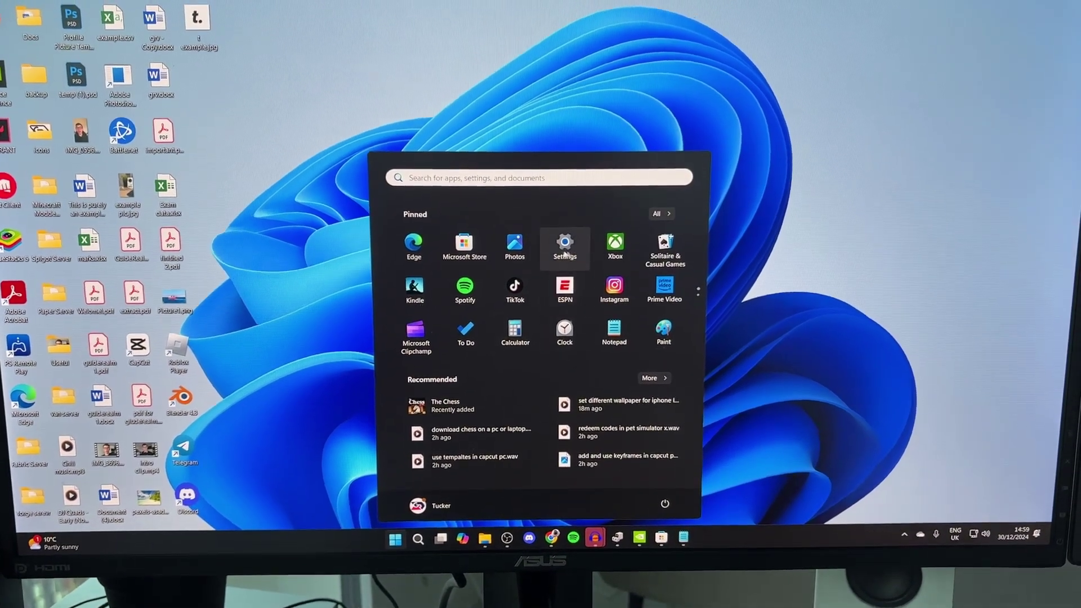
pyautogui.click(557, 260)
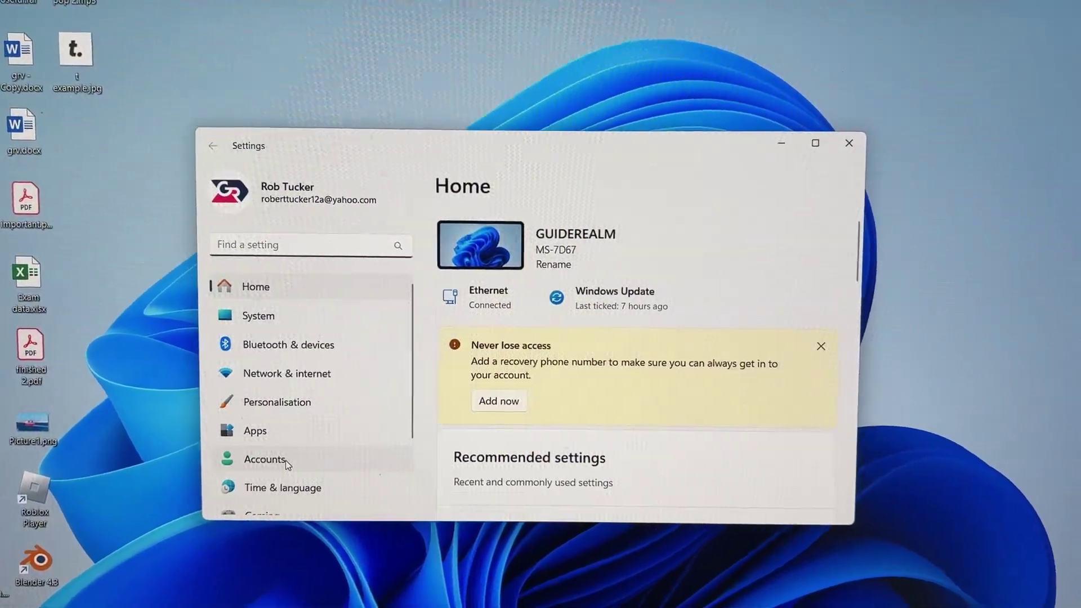
# Step: Go to Accounts > Sign-in options and expand the Password entry
pyautogui.click(276, 453)
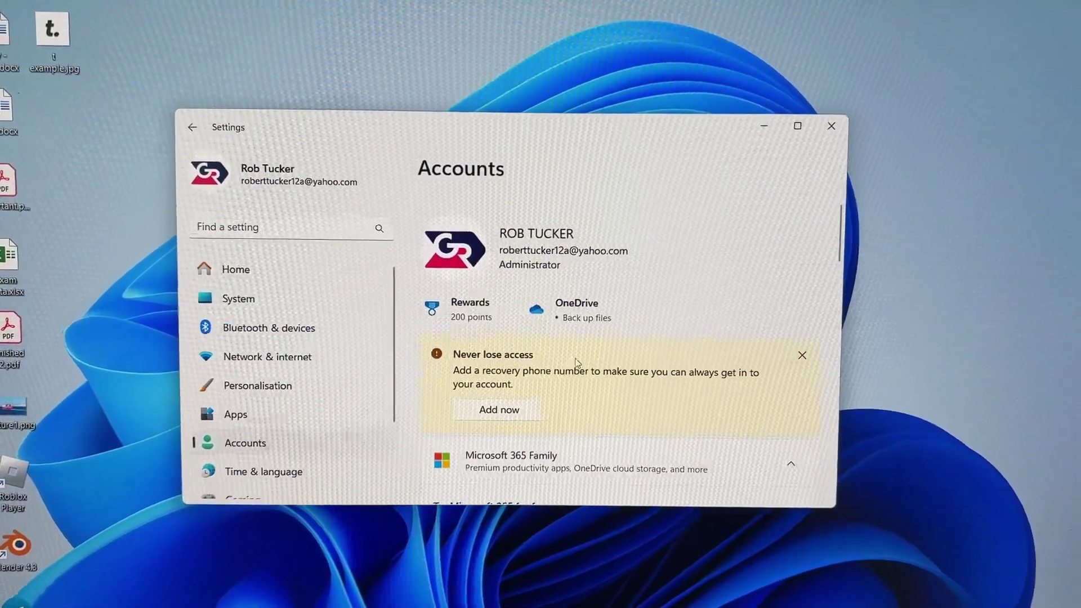
pyautogui.scroll(-4, 644, 315)
pyautogui.scroll(-3, 641, 311)
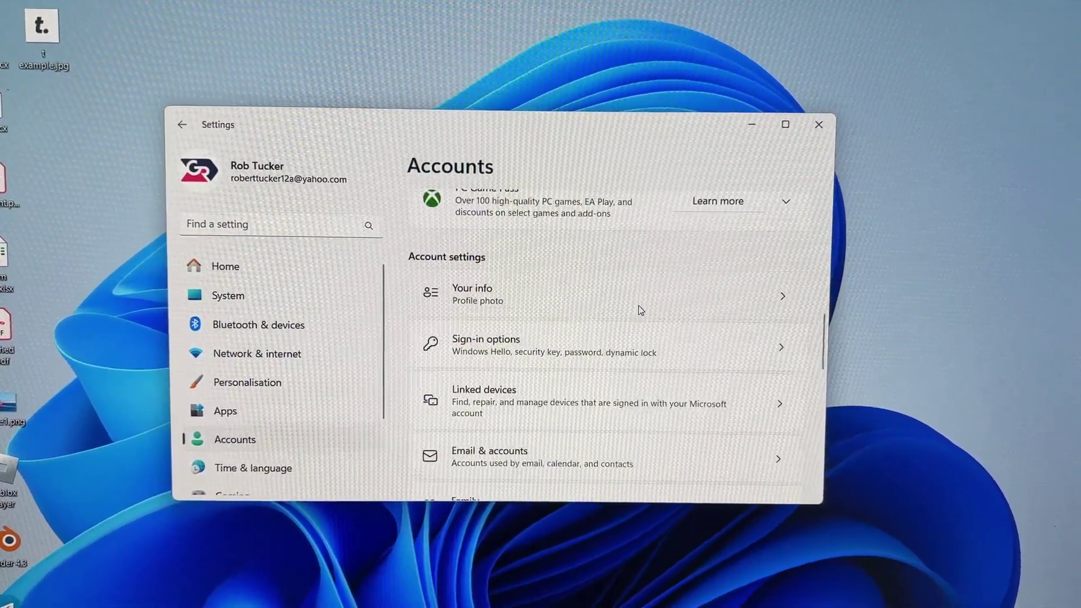
pyautogui.click(581, 351)
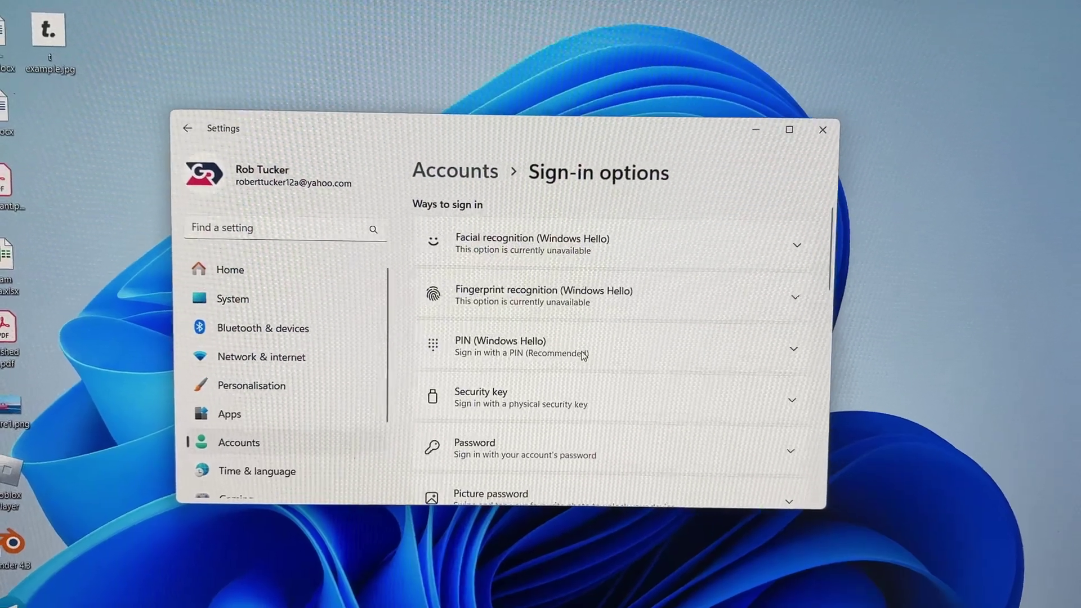
pyautogui.click(512, 437)
pyautogui.scroll(-1, 513, 437)
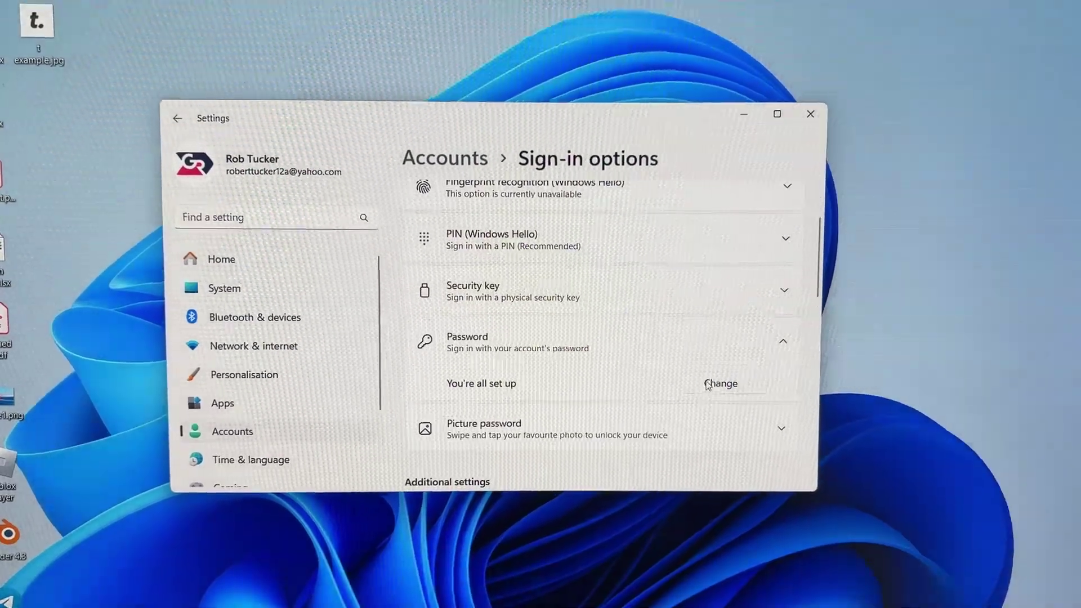
# Step: Change the password to blank after confirming the current one, and finish the wizard
pyautogui.click(707, 385)
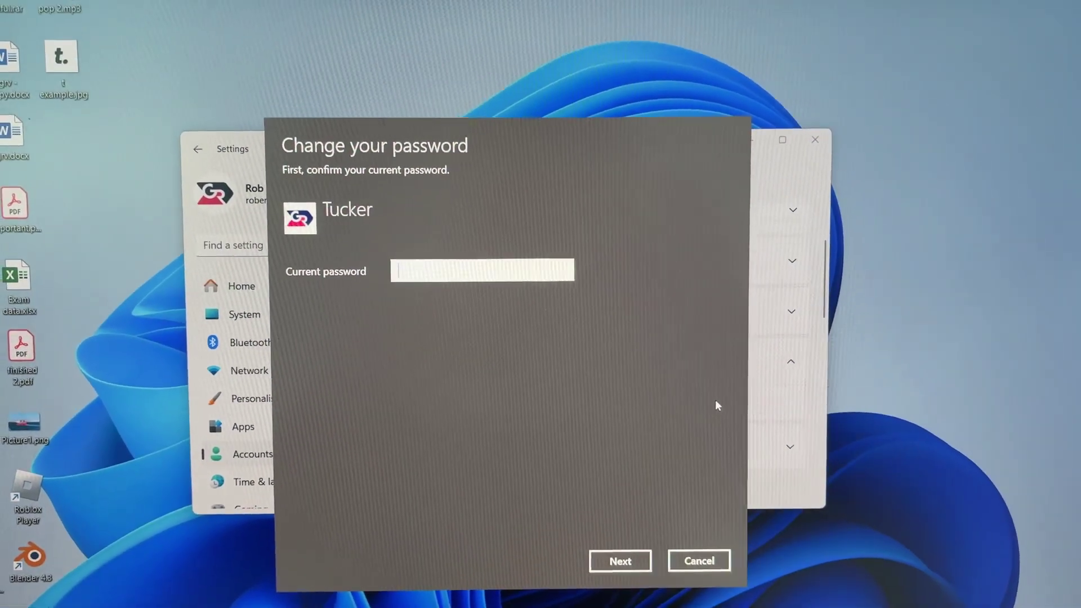
pyautogui.press('Return')
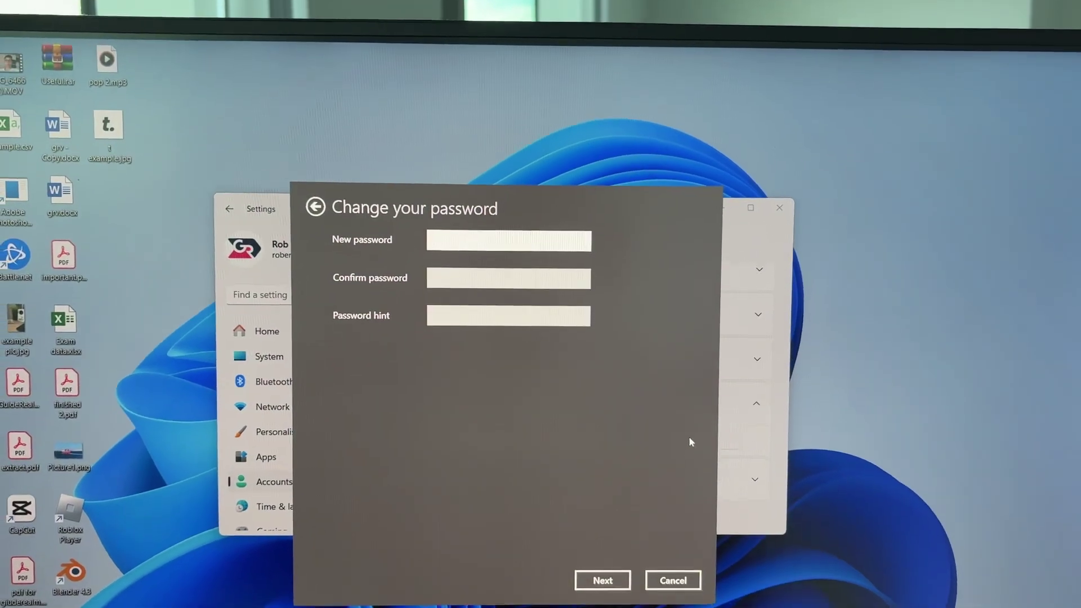
pyautogui.press('Return')
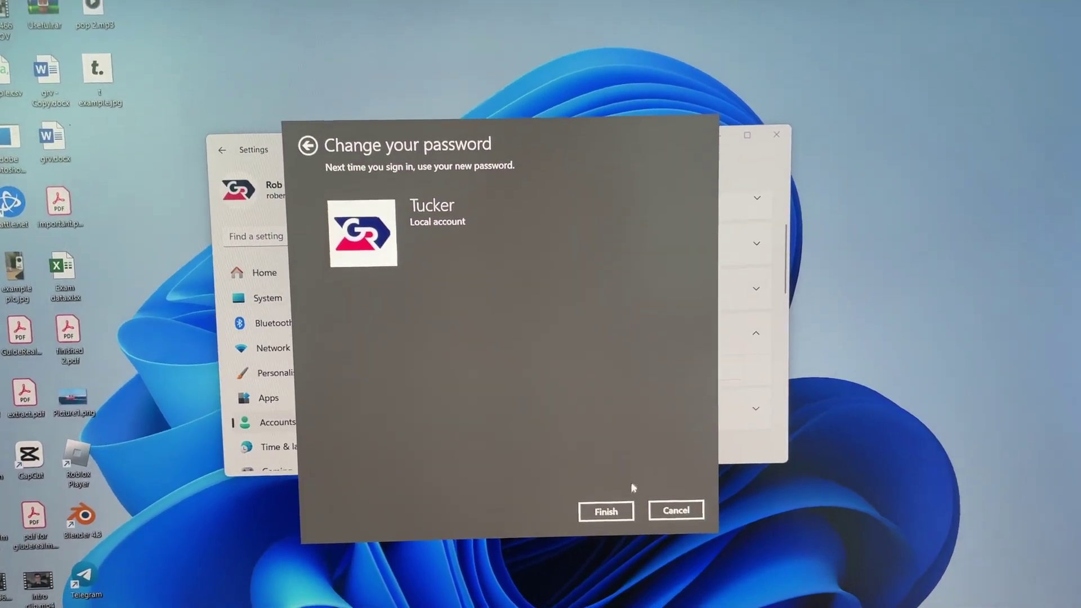
pyautogui.click(607, 515)
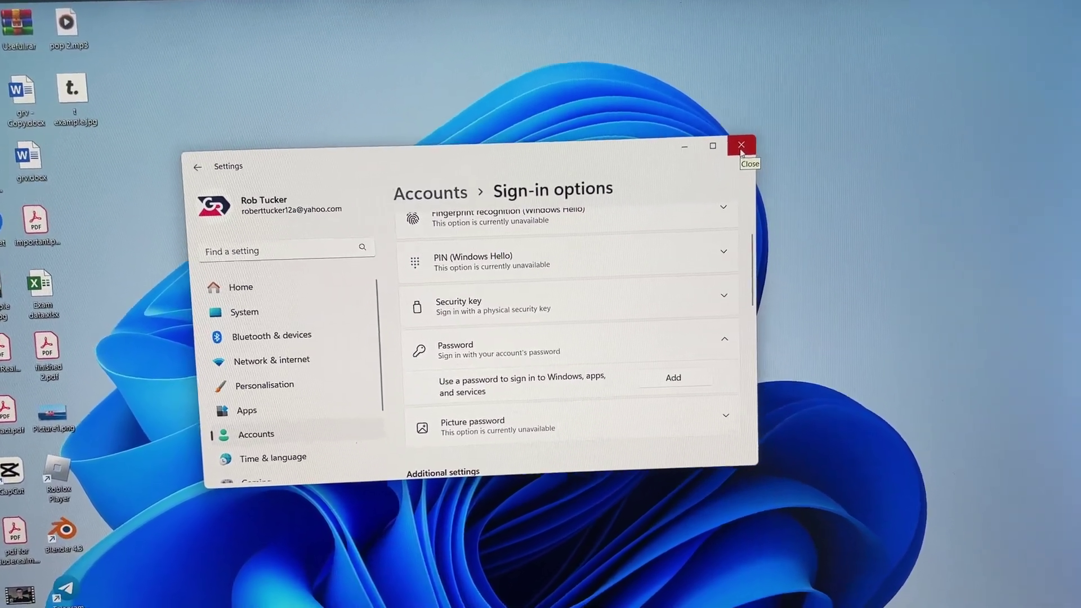
# Step: Lock the computer with Win+L and dismiss the clock to show the password-free sign-in
pyautogui.press('super+l')
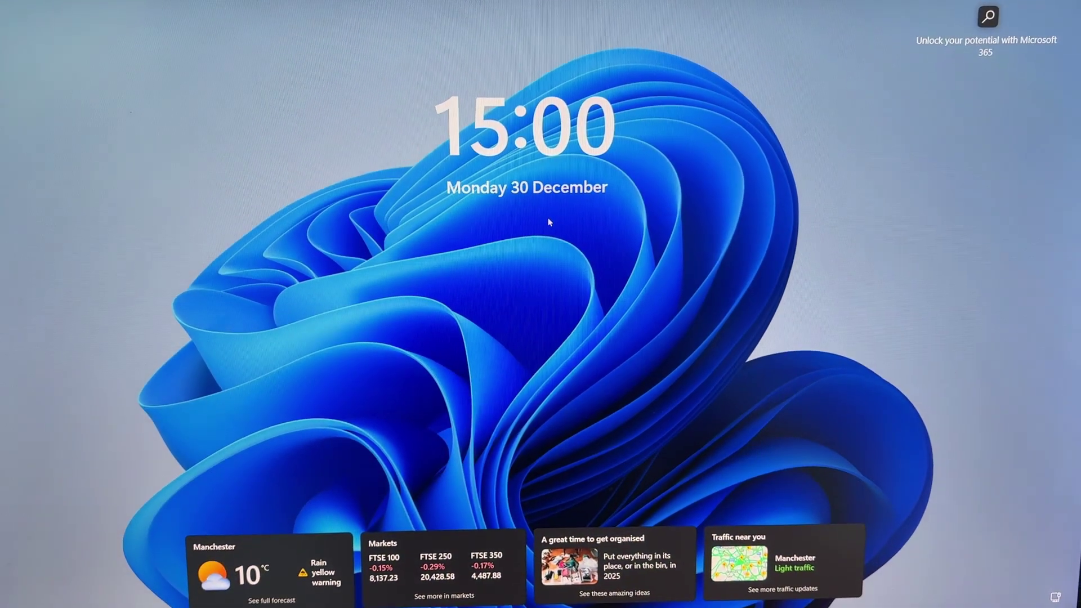
pyautogui.click(549, 241)
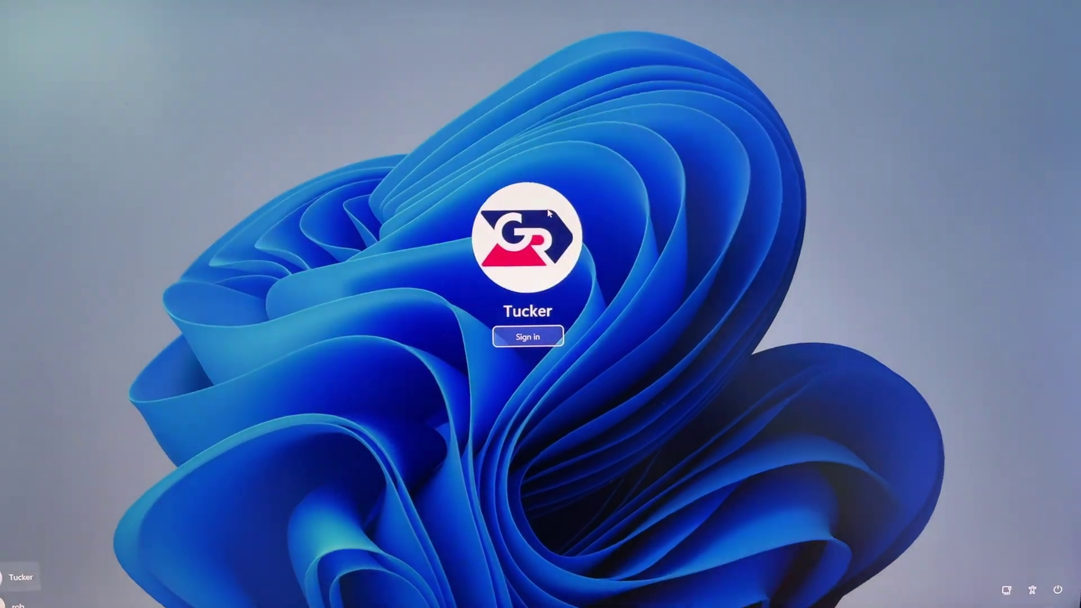